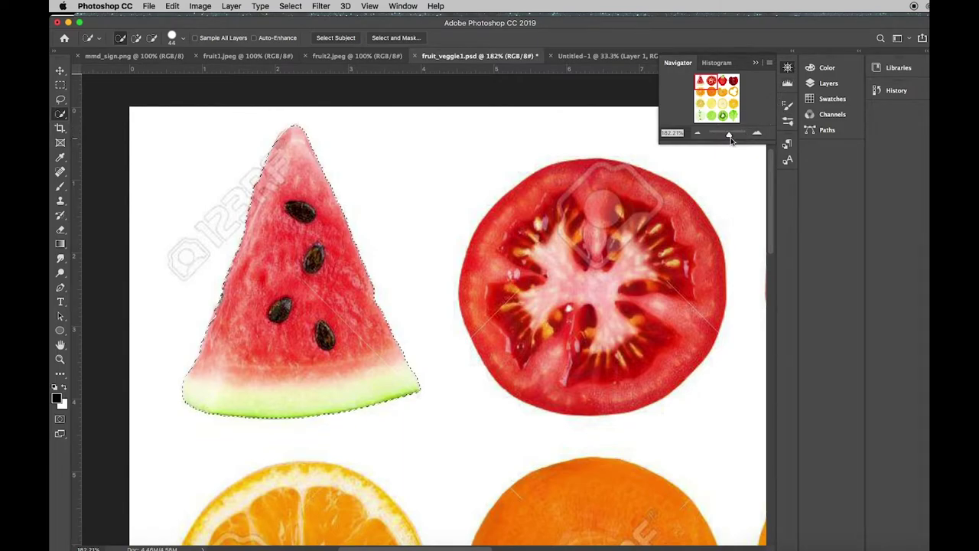
Zoom in with the Navigator slider until the watermelon slice and tomato fill the canvas.
left_click_drag(729, 138, 708, 87)
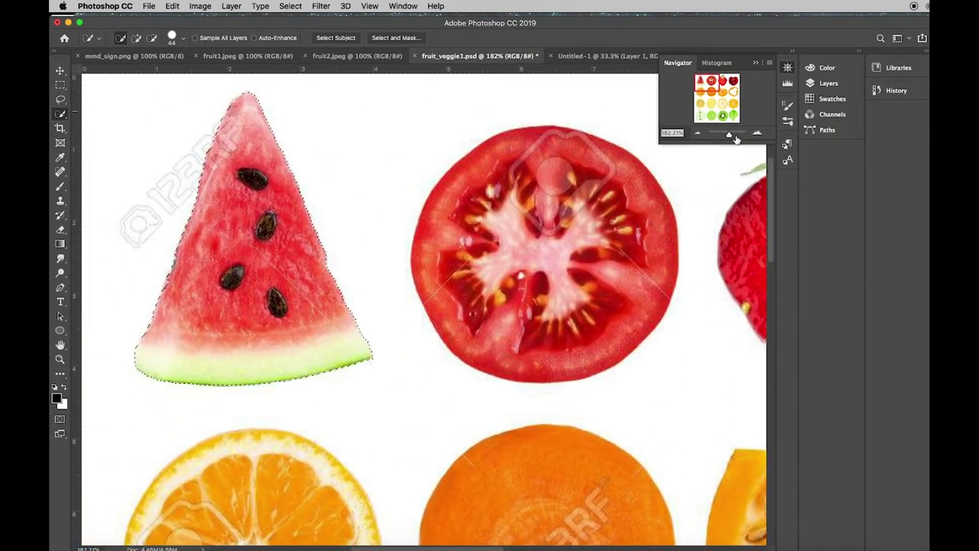
left_click_drag(730, 136, 728, 136)
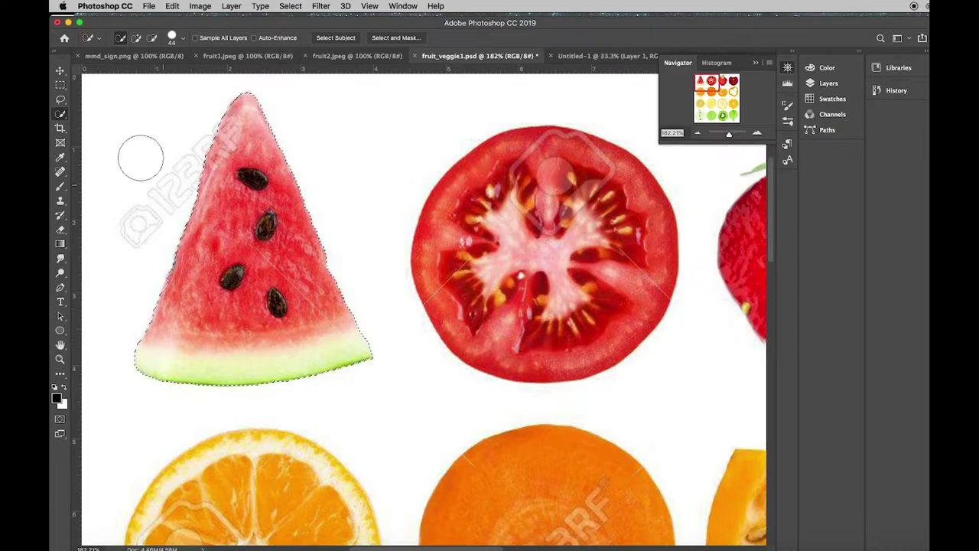
Drag the selected watermelon slice with the Move tool, then open the Select menu.
left_click(61, 70)
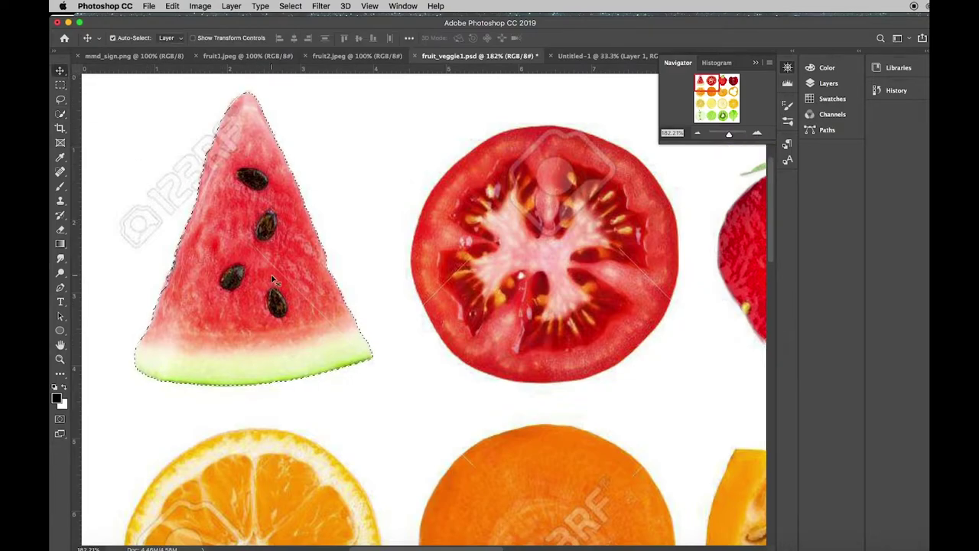
mouse_move(272, 279)
left_mouse_down()
mouse_move(253, 300)
mouse_move(280, 261)
mouse_move(289, 278)
mouse_move(271, 279)
left_mouse_up()
left_click(291, 6)
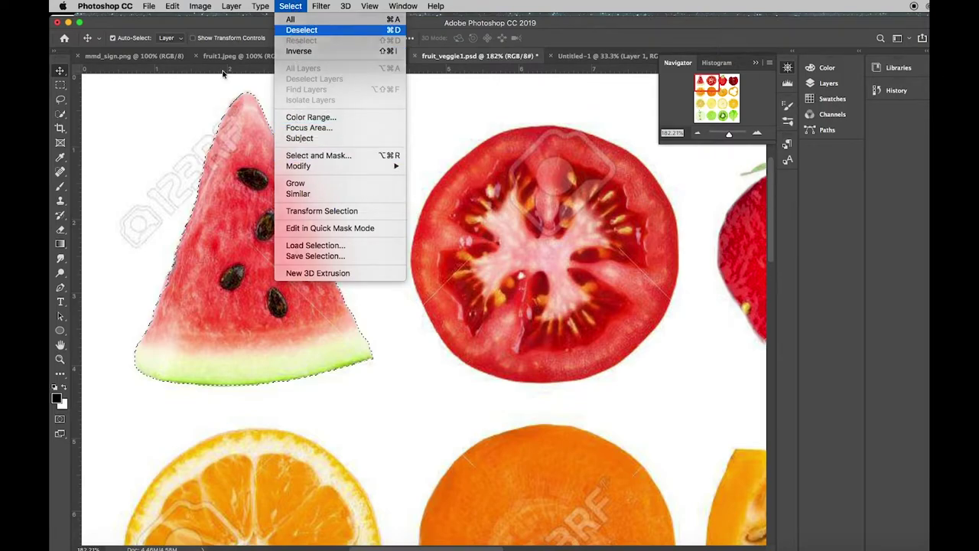
Deselect the watermelon and draw an Elliptical Marquee selection around the tomato.
left_click(298, 30)
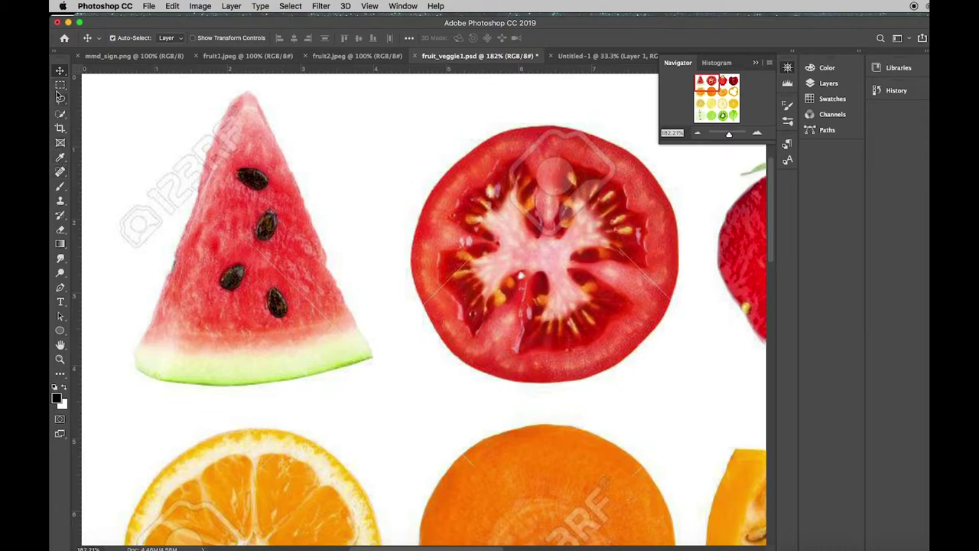
left_click(60, 87)
right_click(61, 90)
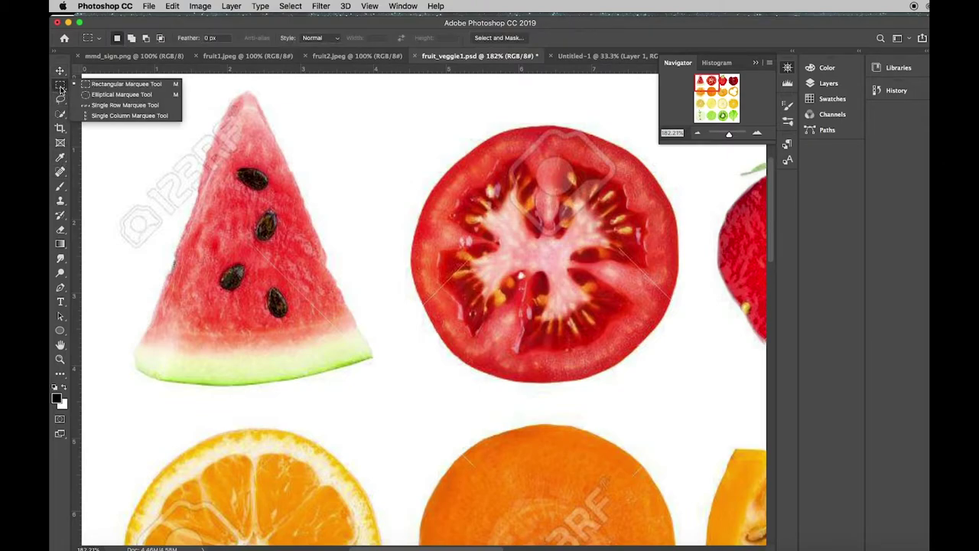
left_click(107, 94)
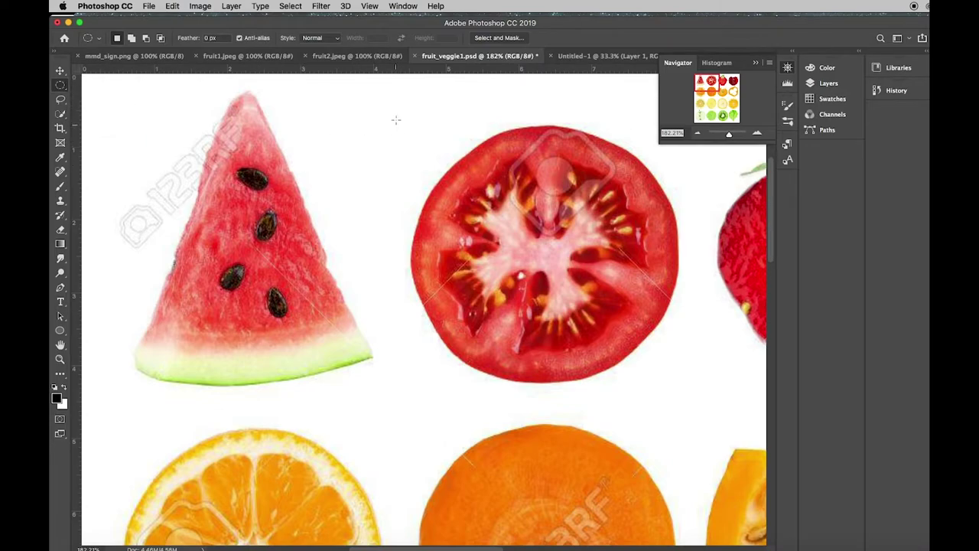
left_click_drag(429, 134, 678, 385)
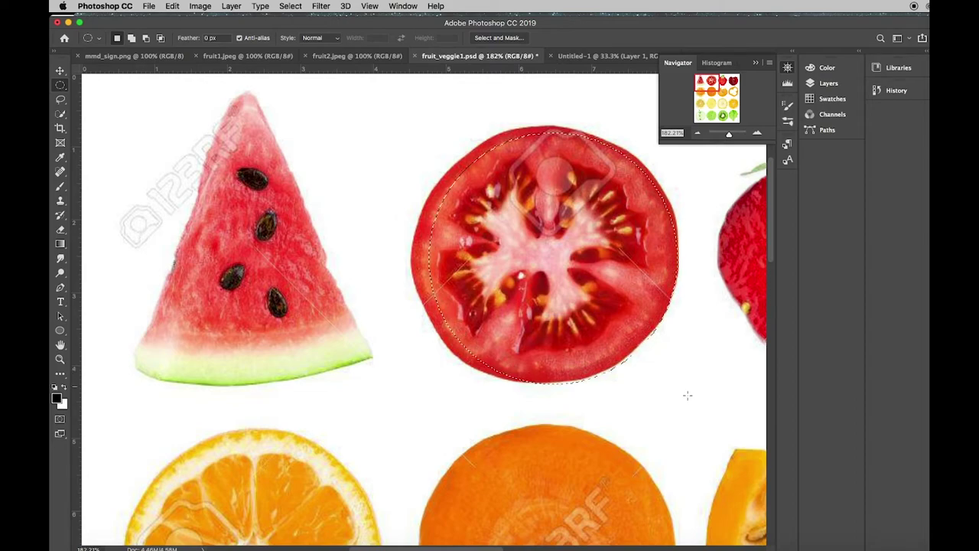
Clear the tomato's oval selection and switch to the Lasso tool.
left_click(285, 6)
left_click(289, 31)
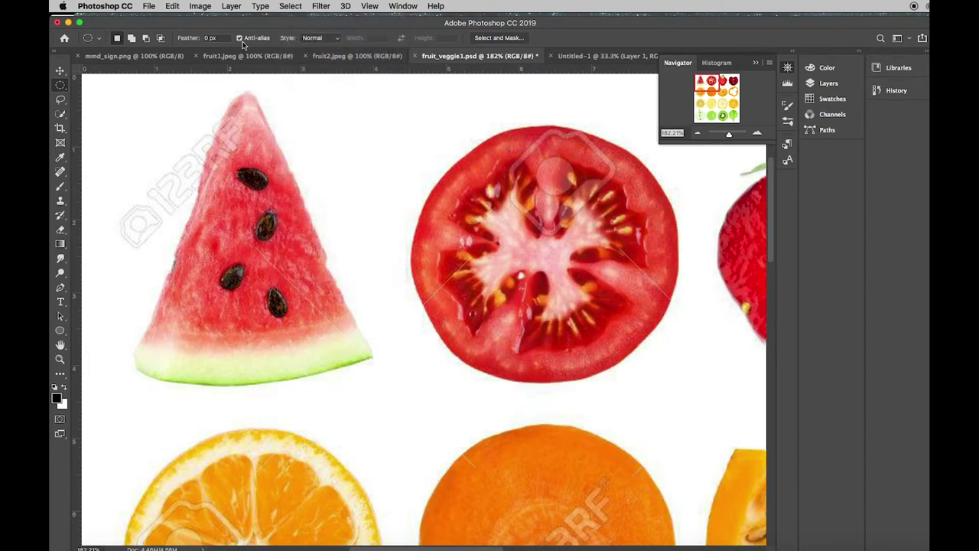
left_click(61, 100)
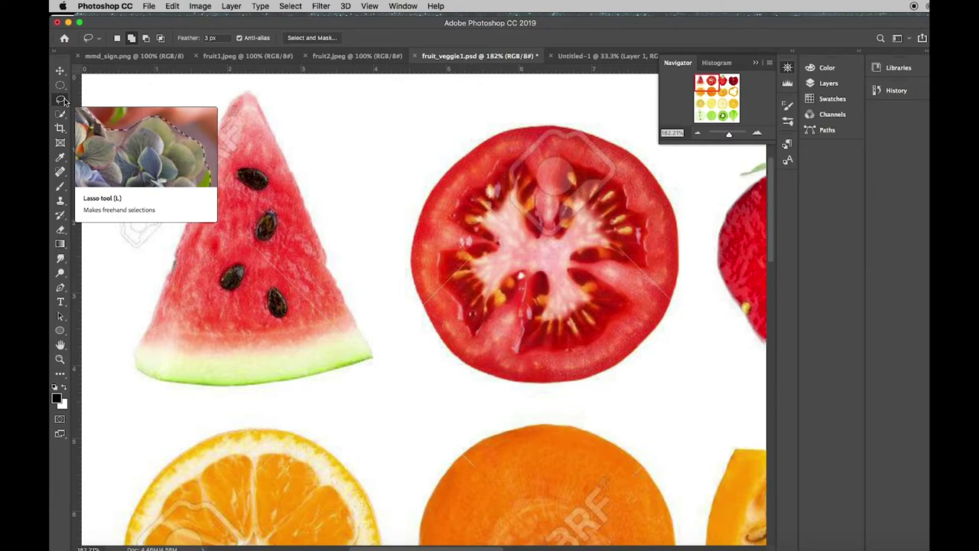
Swap the Lasso for the Quick Selection Tool, leaving its 44 px brush active.
left_click(62, 101)
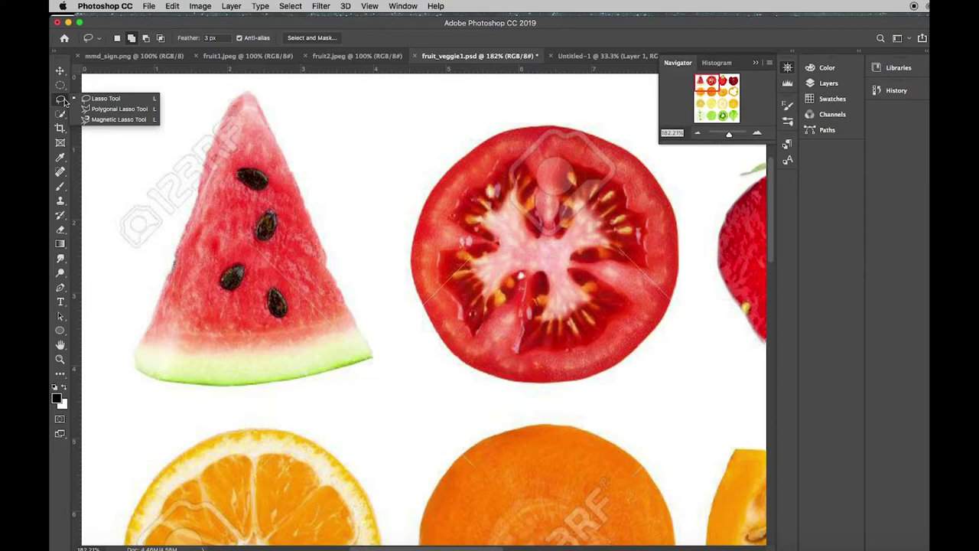
left_click(60, 117)
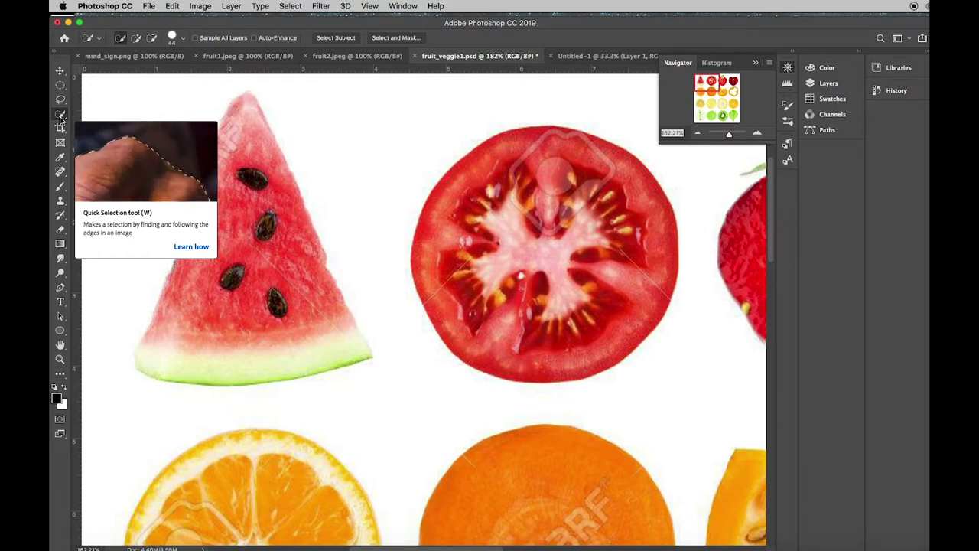
left_click(60, 116)
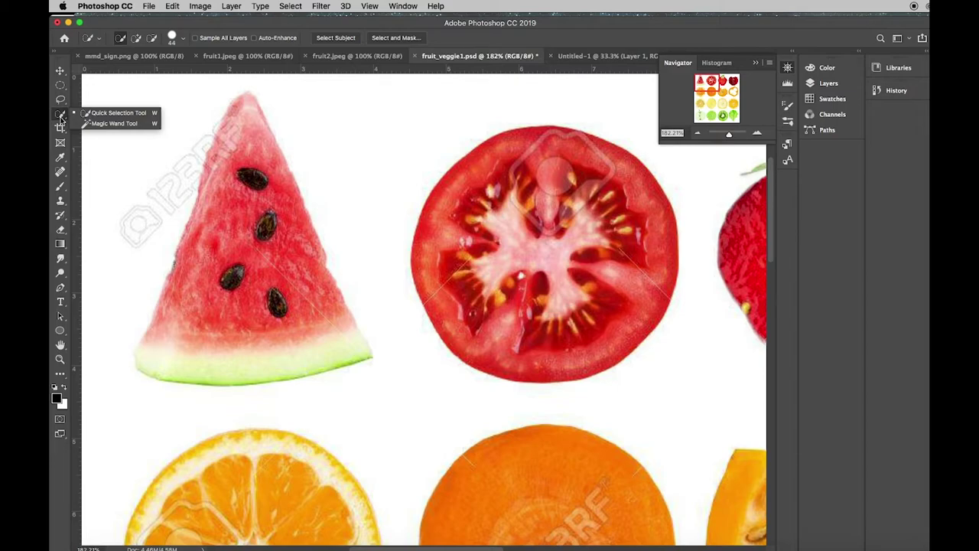
left_click(60, 118)
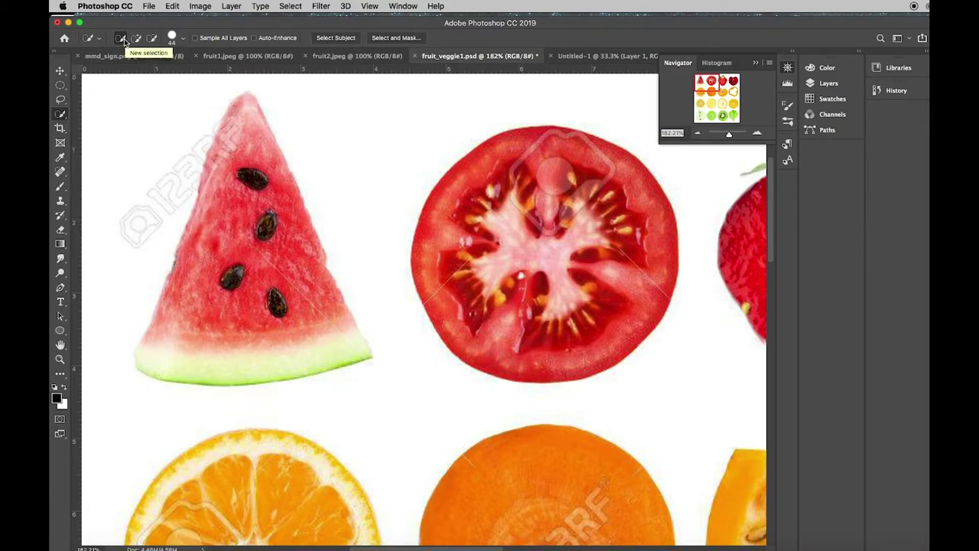
Set the Quick Selection brush size to 10 px.
left_click(184, 42)
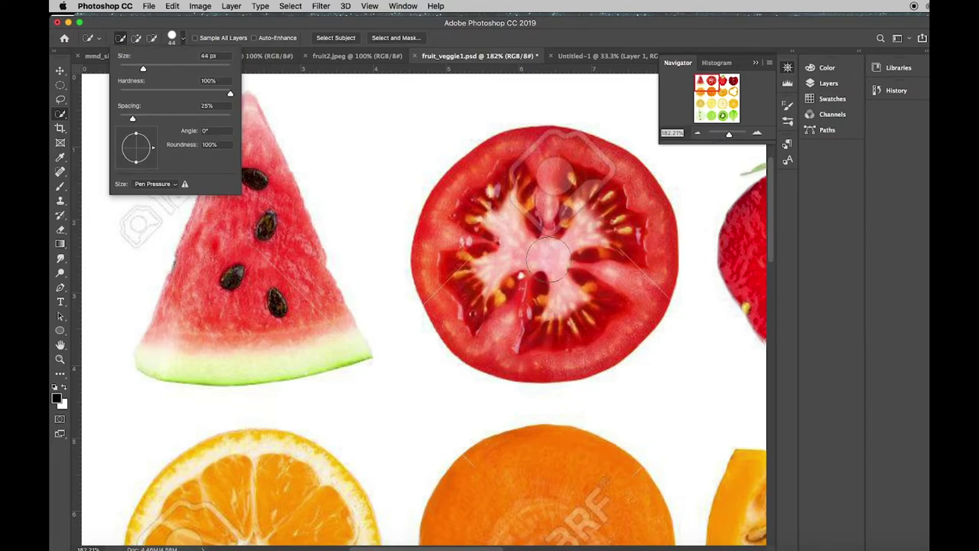
left_click_drag(137, 71, 125, 69)
left_click(538, 249)
Paint over the tomato's centre and flesh until the whole slice is selected.
mouse_move(540, 252)
left_mouse_down()
mouse_move(581, 229)
mouse_move(490, 283)
mouse_move(540, 254)
left_mouse_up()
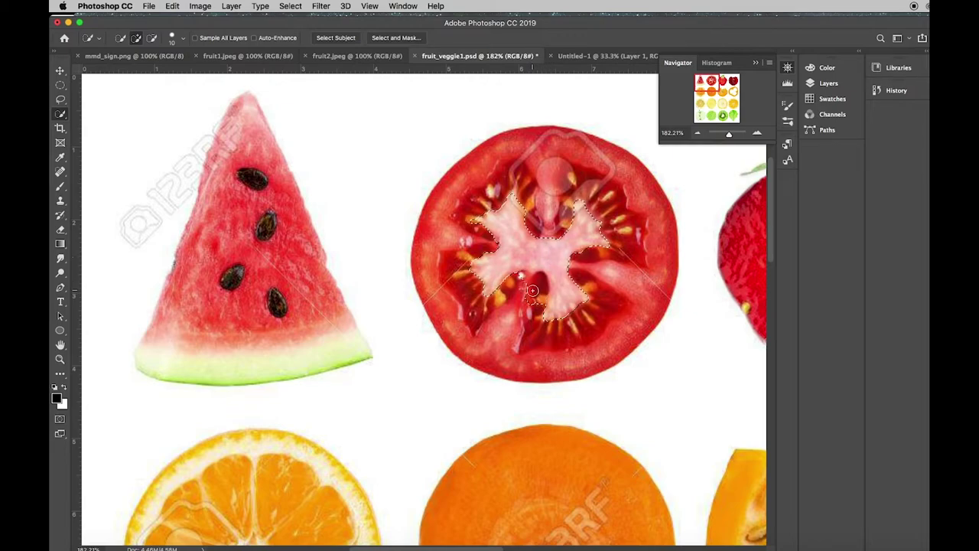
left_click(511, 314)
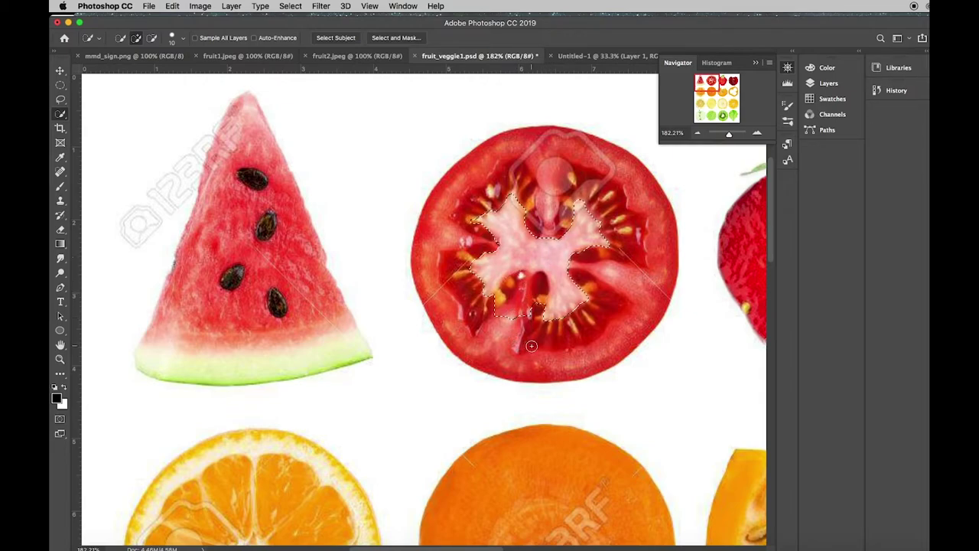
left_click(617, 306)
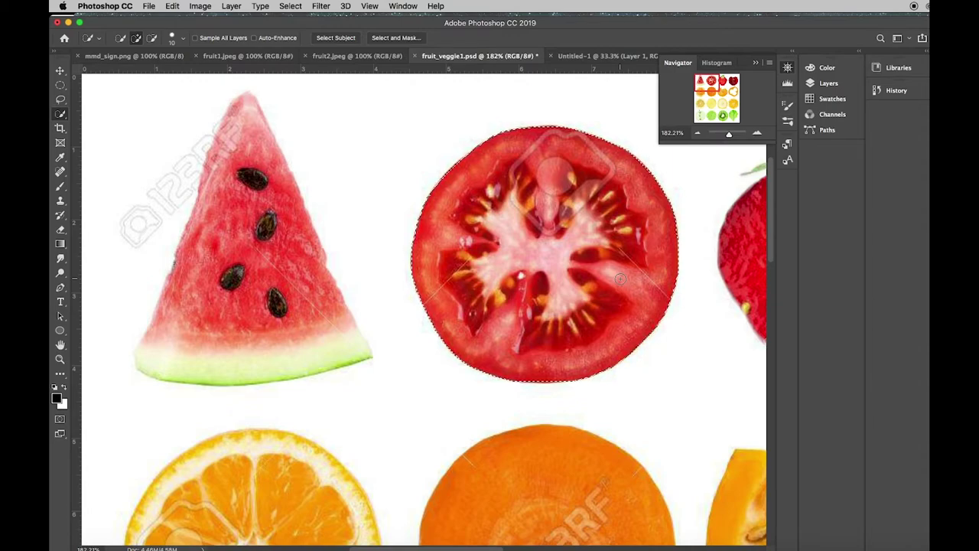
left_click(292, 6)
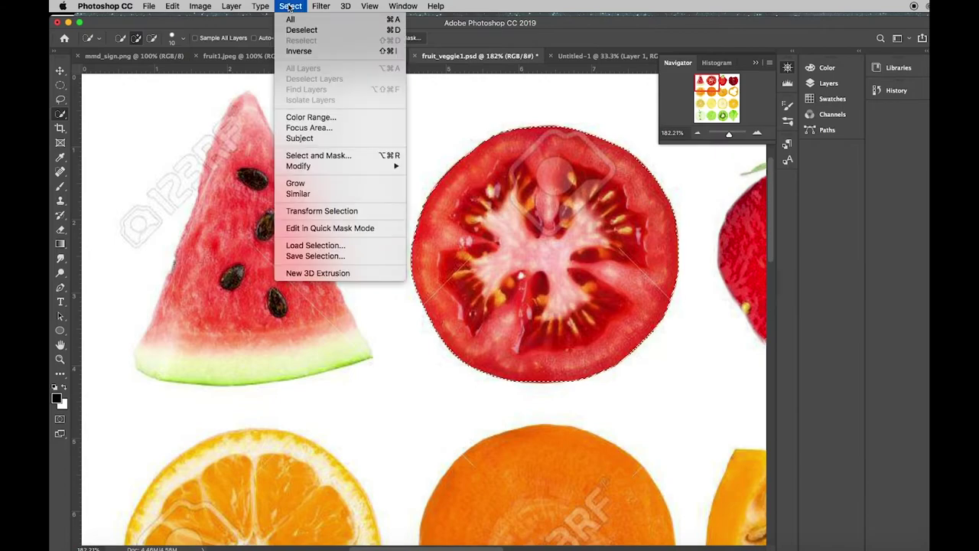
Save the tomato selection as a channel named 'tomato', then deselect.
left_click(315, 256)
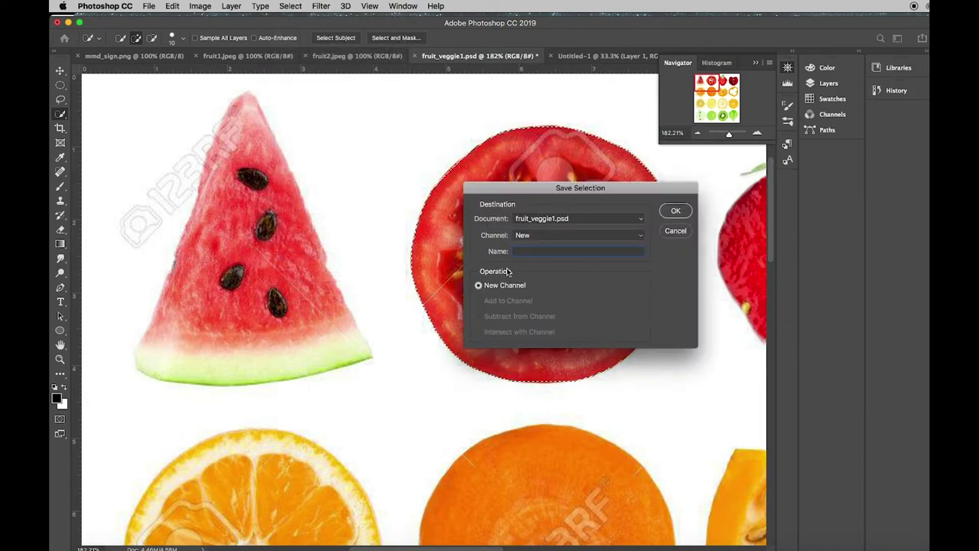
type("tom")
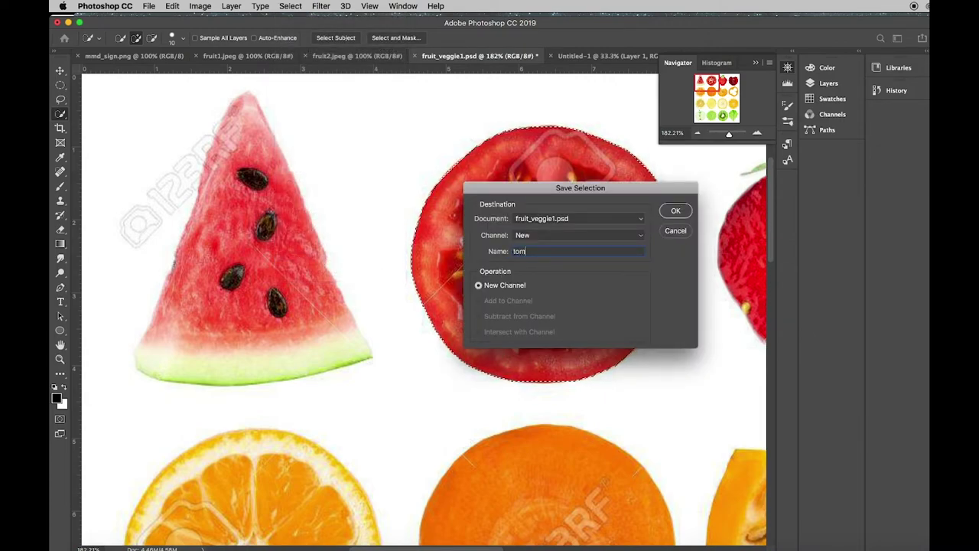
type("ato")
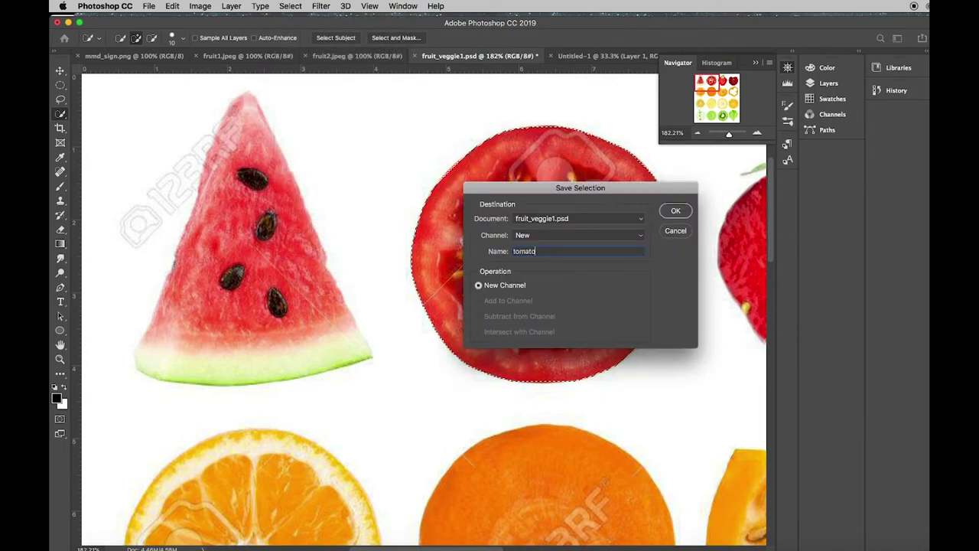
left_click(676, 212)
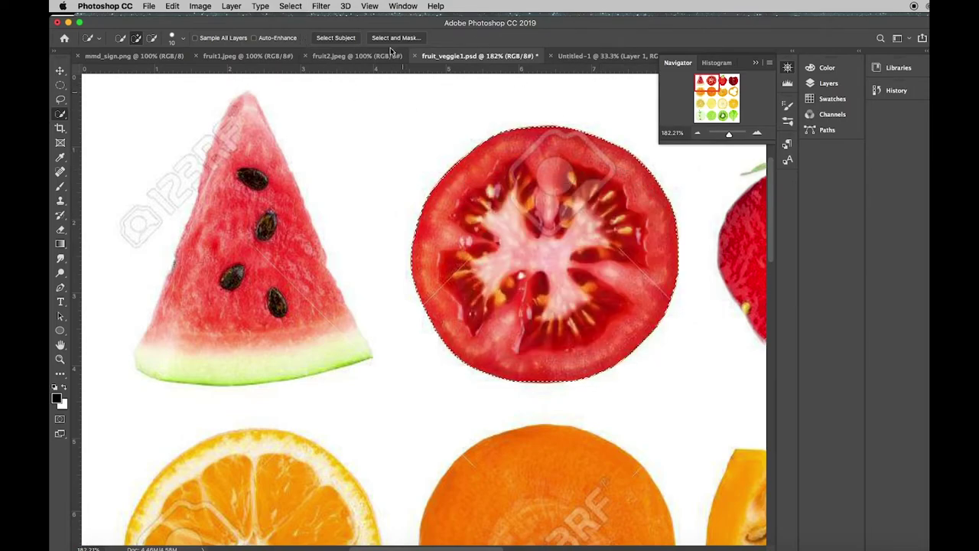
left_click(304, 5)
left_click(302, 29)
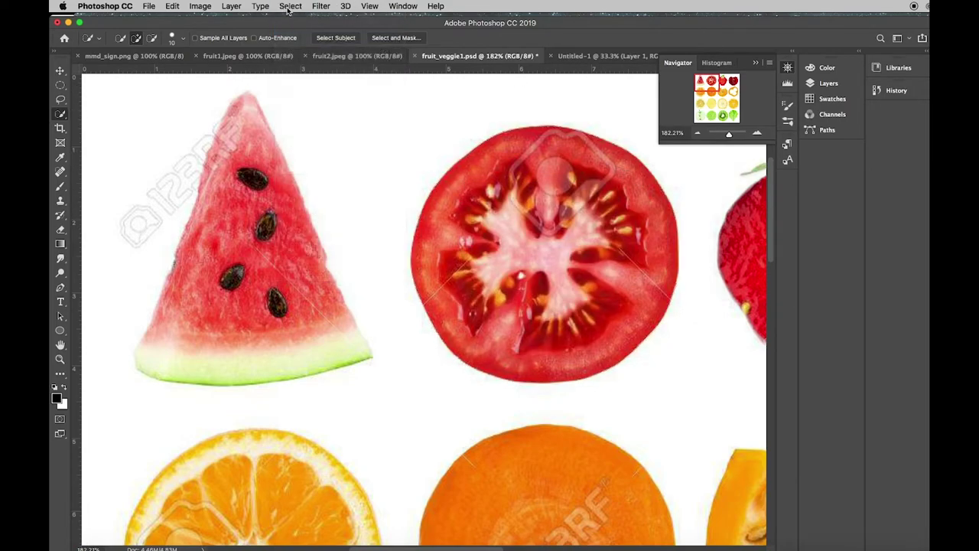
Reload the 'tomato' channel with Load Selection to confirm it, then deselect again.
left_click(291, 7)
left_click(305, 246)
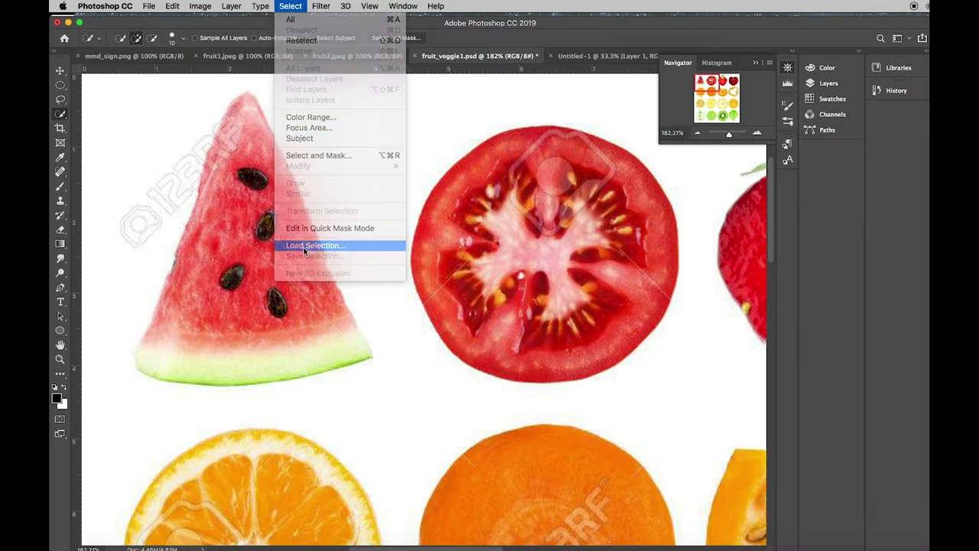
left_click(452, 125)
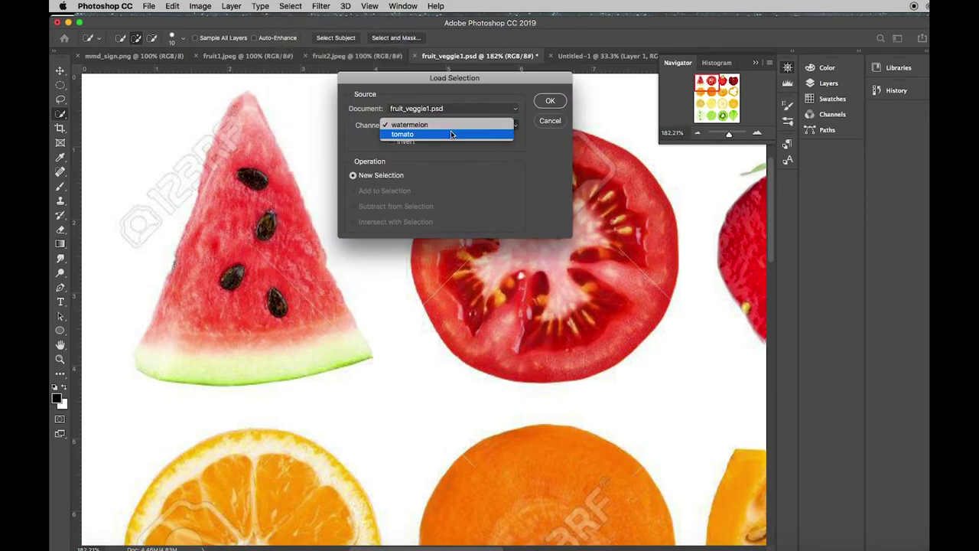
left_click(450, 135)
left_click(562, 100)
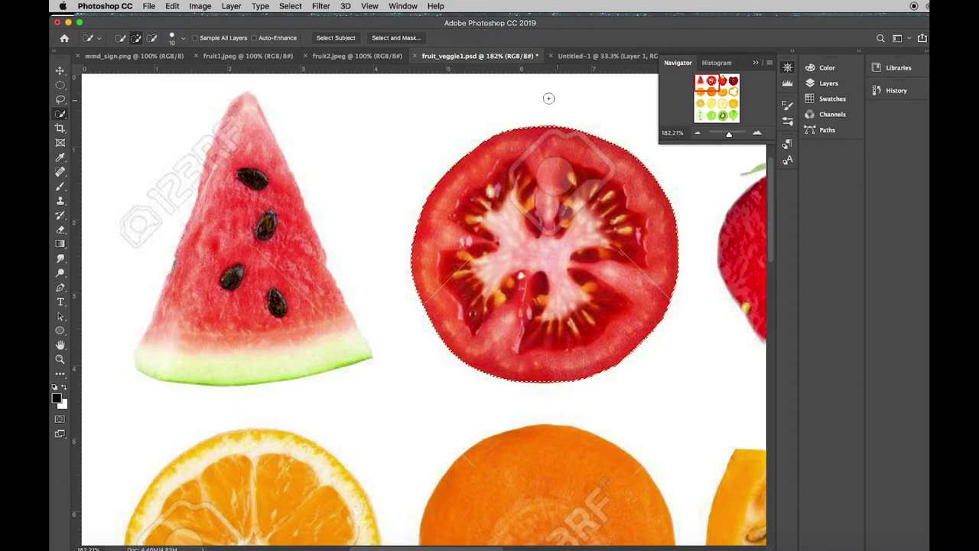
left_click(292, 6)
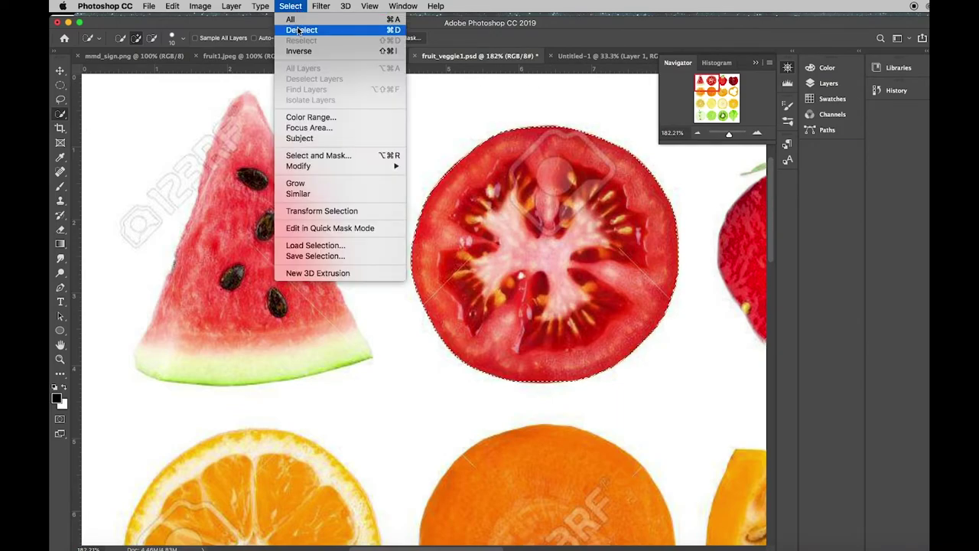
left_click(300, 30)
Pan to the strawberry and set up a new Quick Selection with a 48 px brush.
left_click_drag(713, 83, 729, 82)
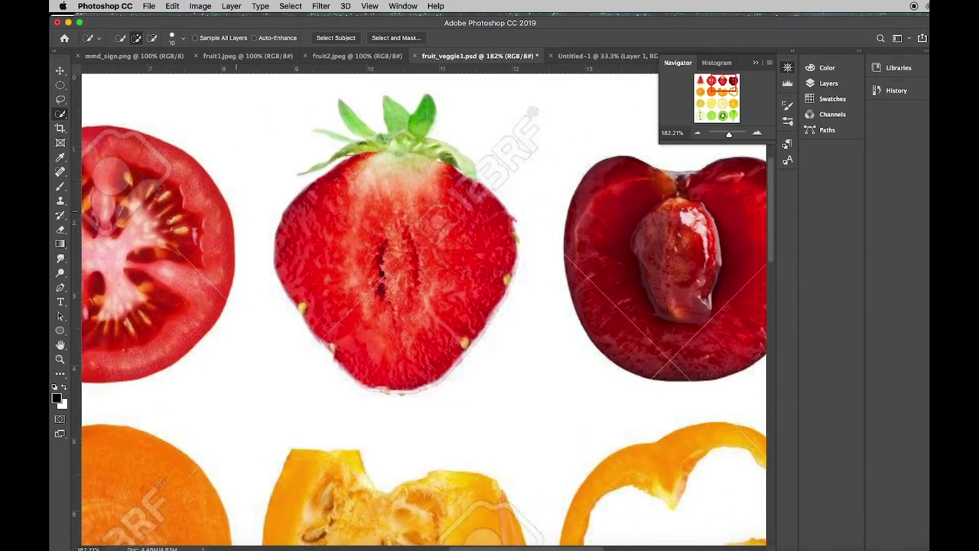
left_click(61, 115)
left_click(121, 39)
left_click(183, 39)
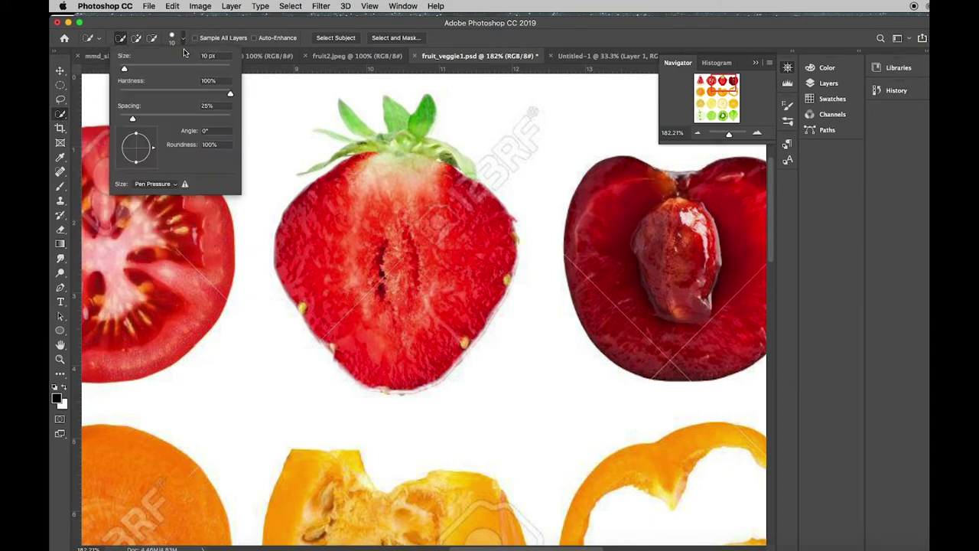
left_click(144, 69)
left_click(409, 279)
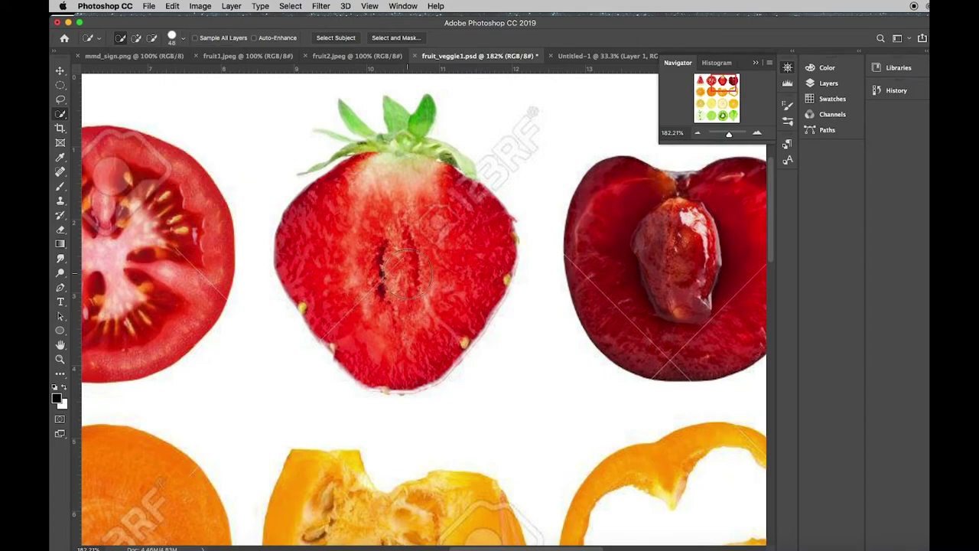
Select the strawberry's red body, then shrink the brush to 14 px.
left_click(405, 275)
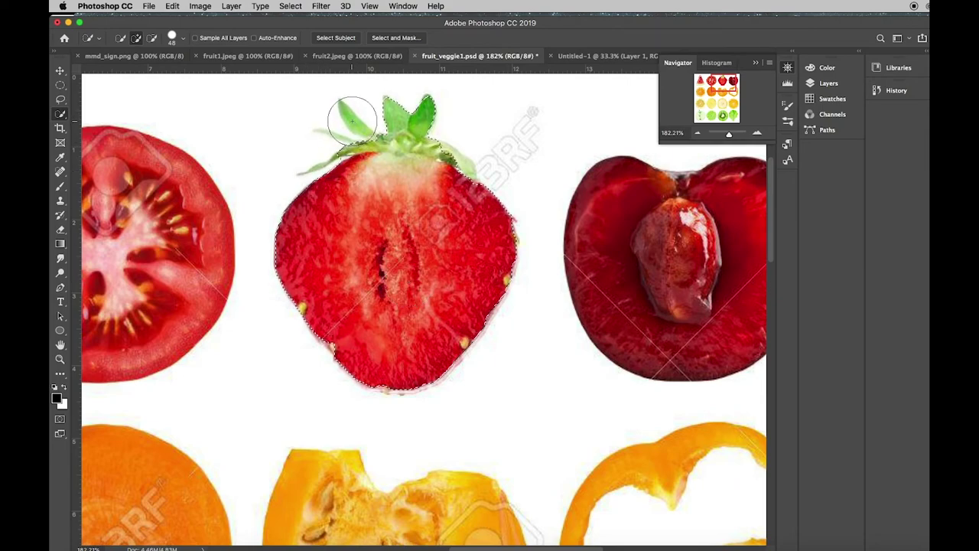
left_click(184, 39)
left_click(127, 68)
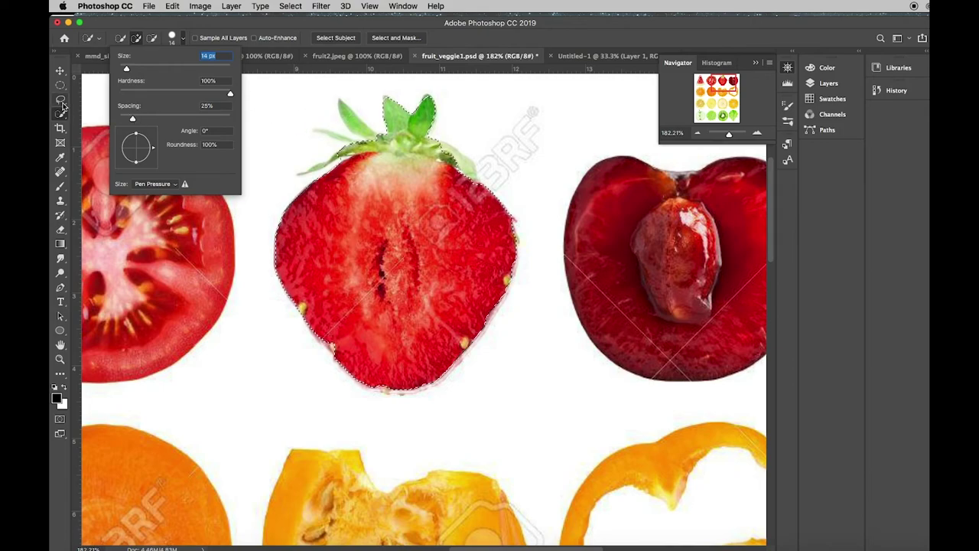
Add the strawberry's left and right leaves using the Lasso in Add to selection mode.
left_click(61, 101)
left_click(136, 39)
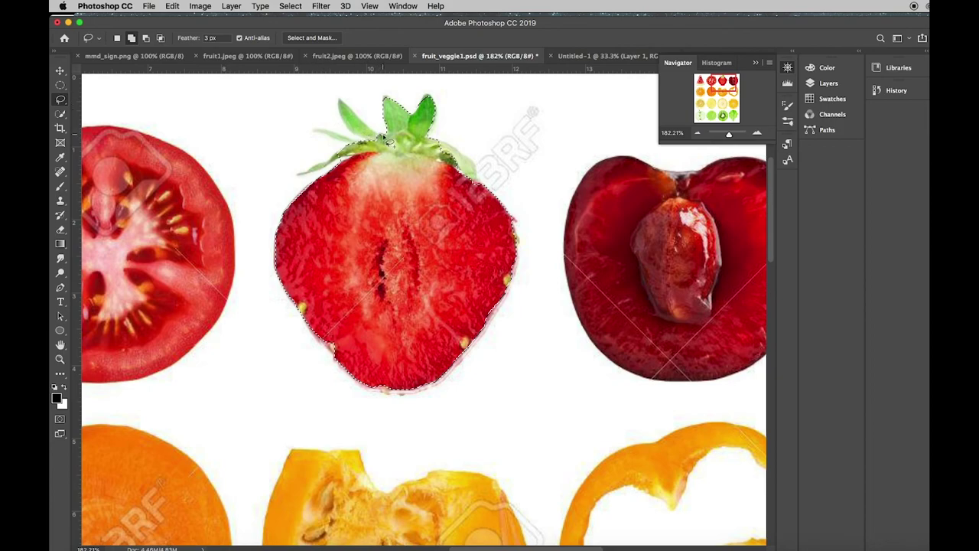
mouse_move(388, 138)
left_mouse_down()
mouse_move(340, 98)
mouse_move(342, 127)
mouse_move(385, 142)
mouse_move(312, 131)
mouse_move(364, 154)
mouse_move(339, 153)
mouse_move(296, 178)
mouse_move(384, 156)
left_mouse_up()
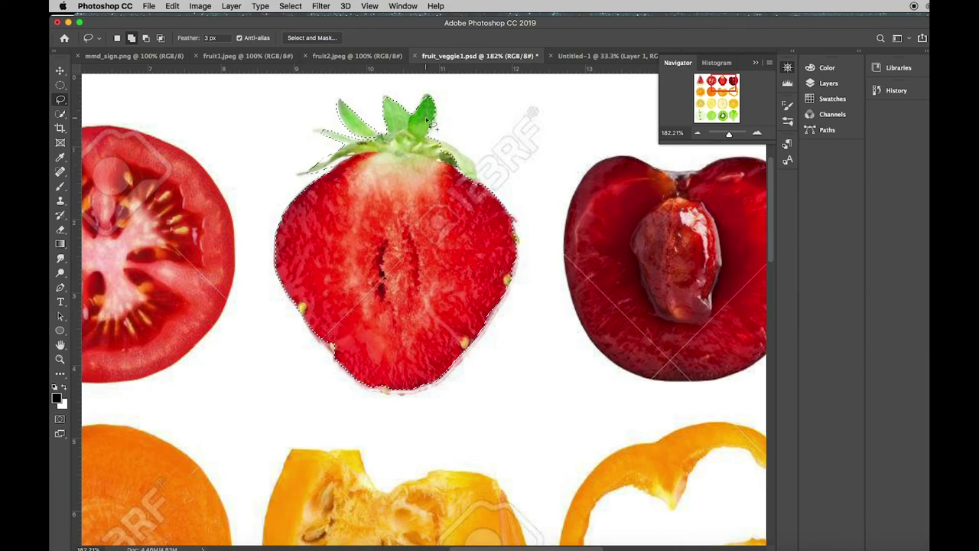
mouse_move(468, 159)
left_mouse_down()
mouse_move(477, 192)
mouse_move(439, 183)
left_mouse_up()
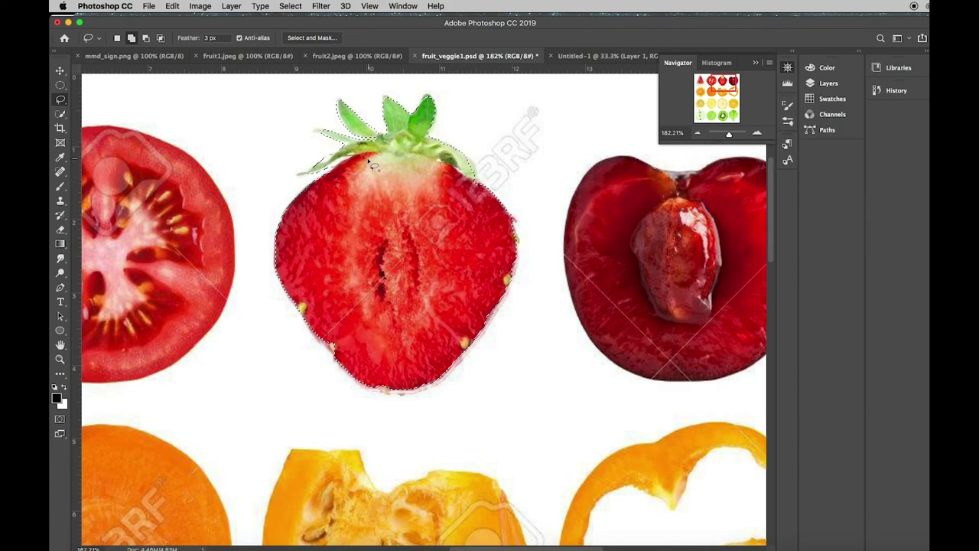